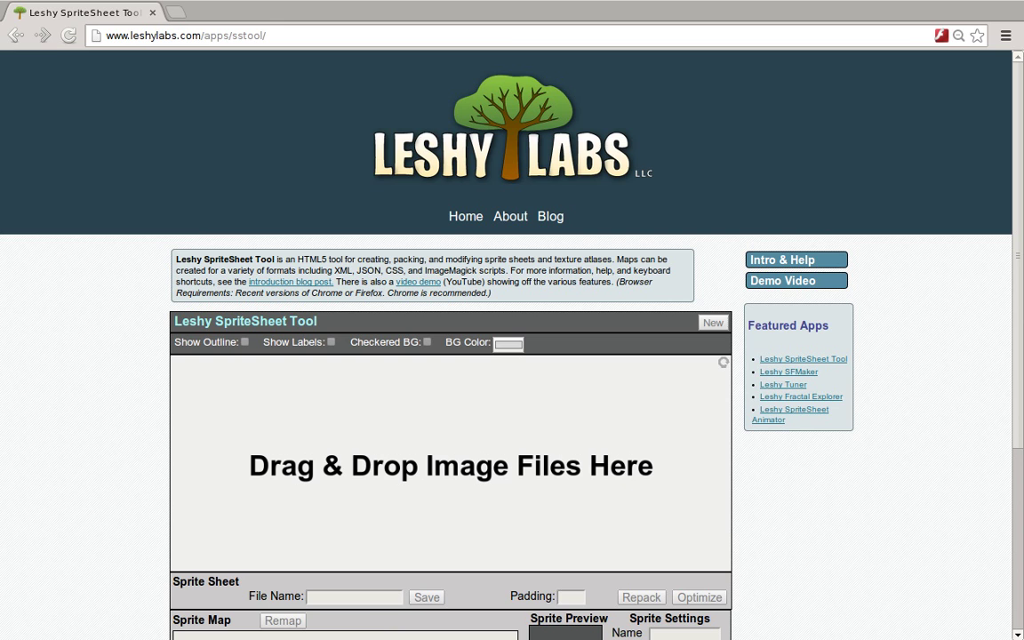
Drop the 450x215 sprite sheet PNG into the tool, producing a 16-sprite map in sprites.txt
scroll(861, 473, down, 5)
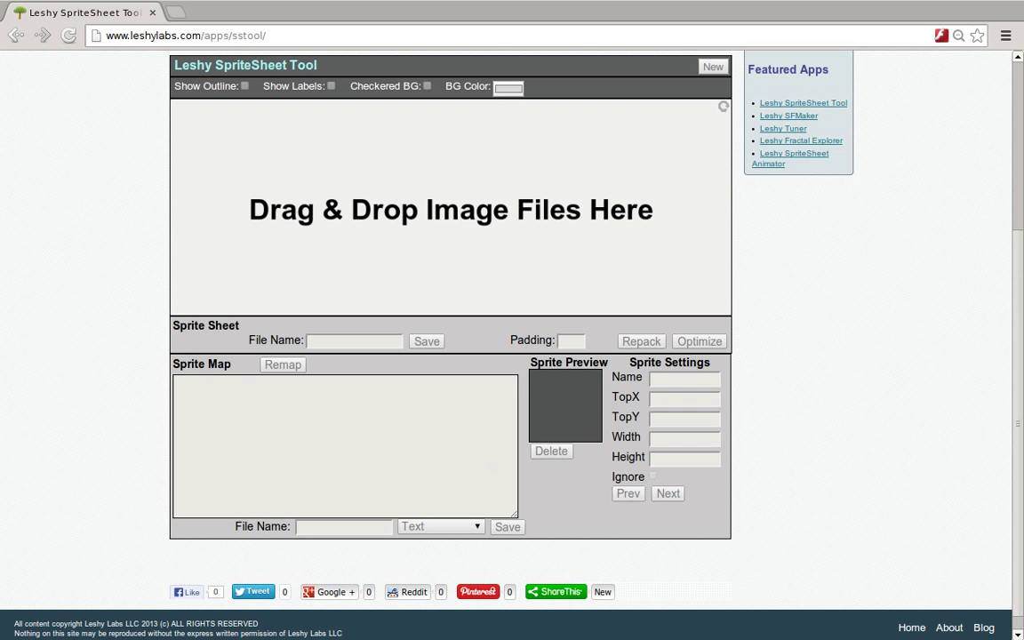
drag(299, 502, 446, 177)
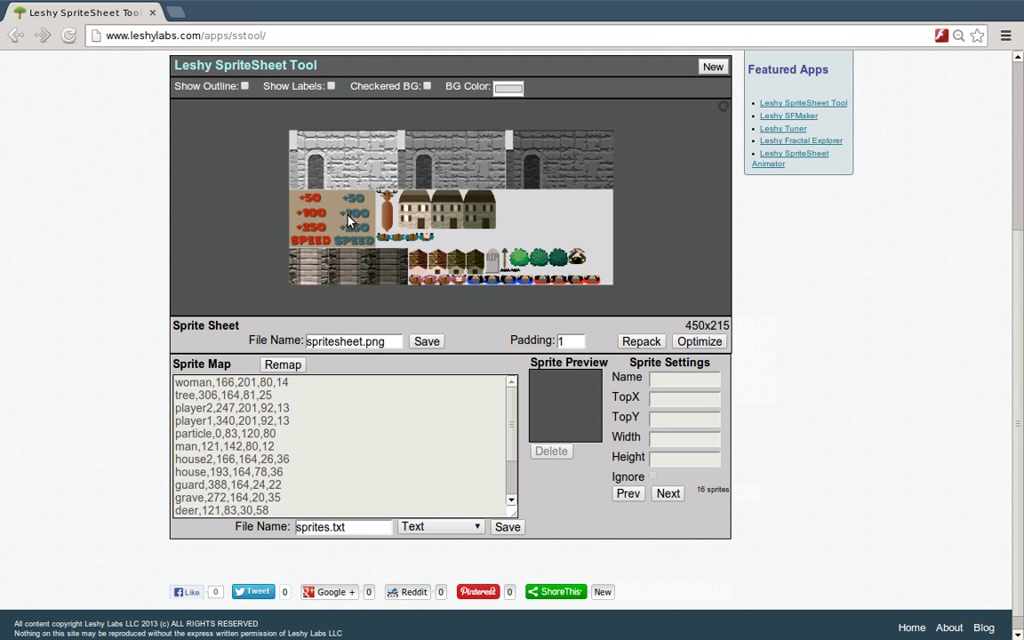
click(246, 86)
click(246, 87)
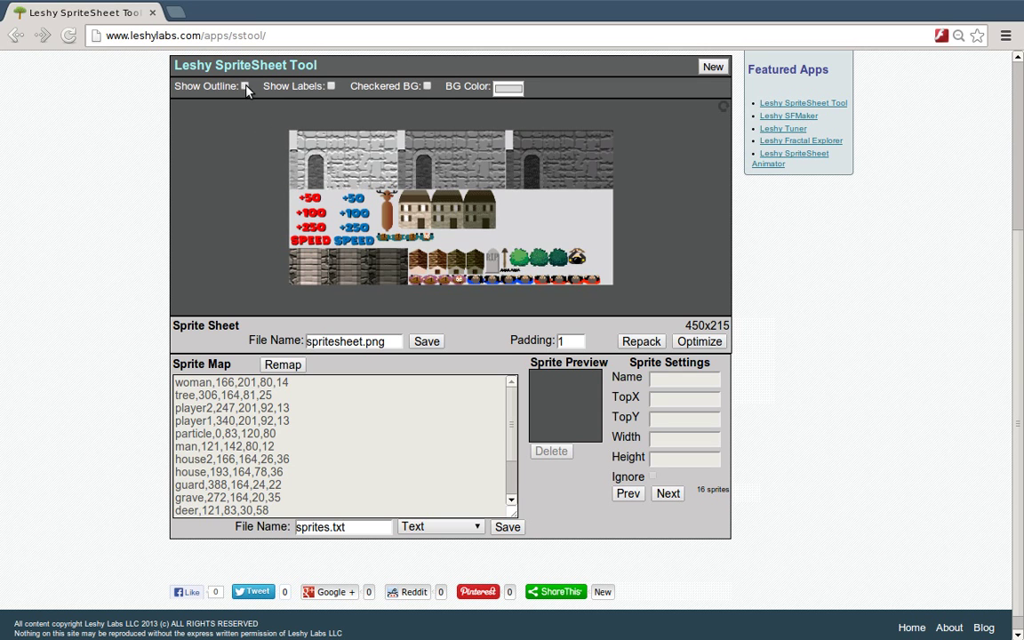
click(425, 87)
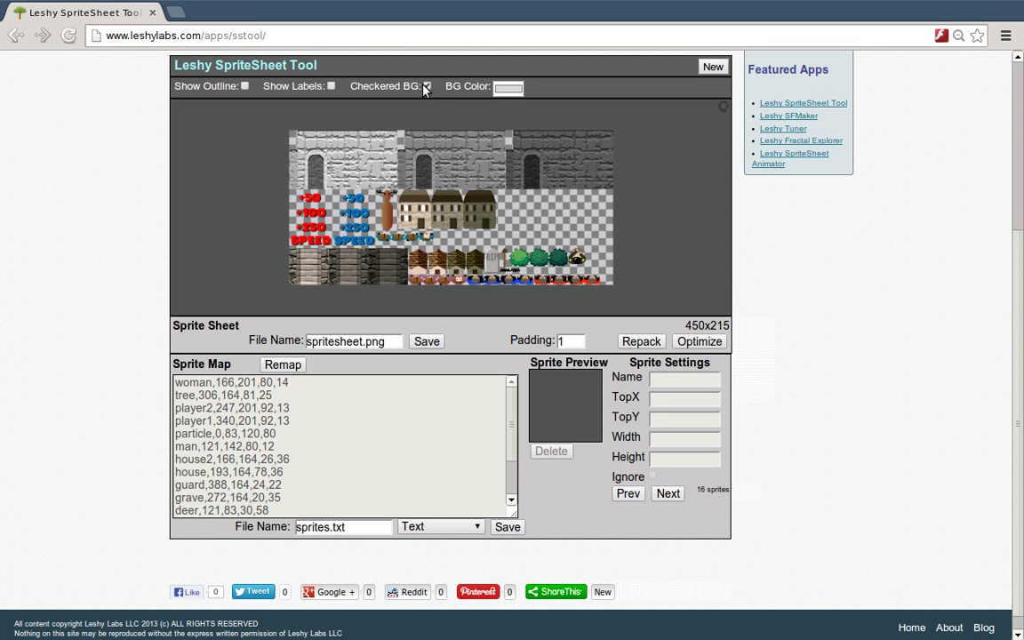
click(426, 87)
scroll(541, 169, up, 3)
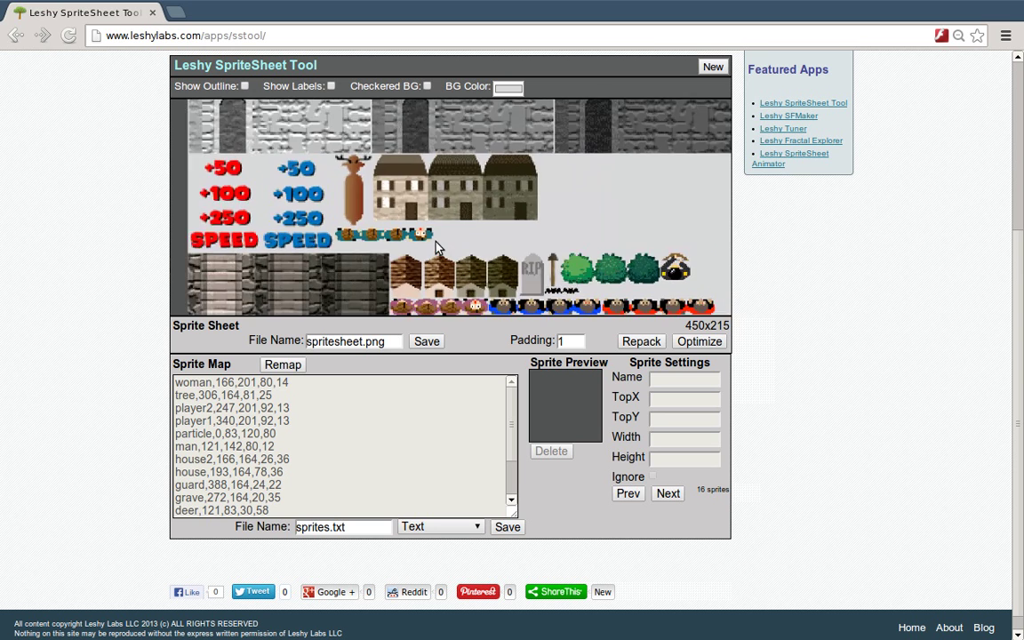
scroll(436, 247, up, 5)
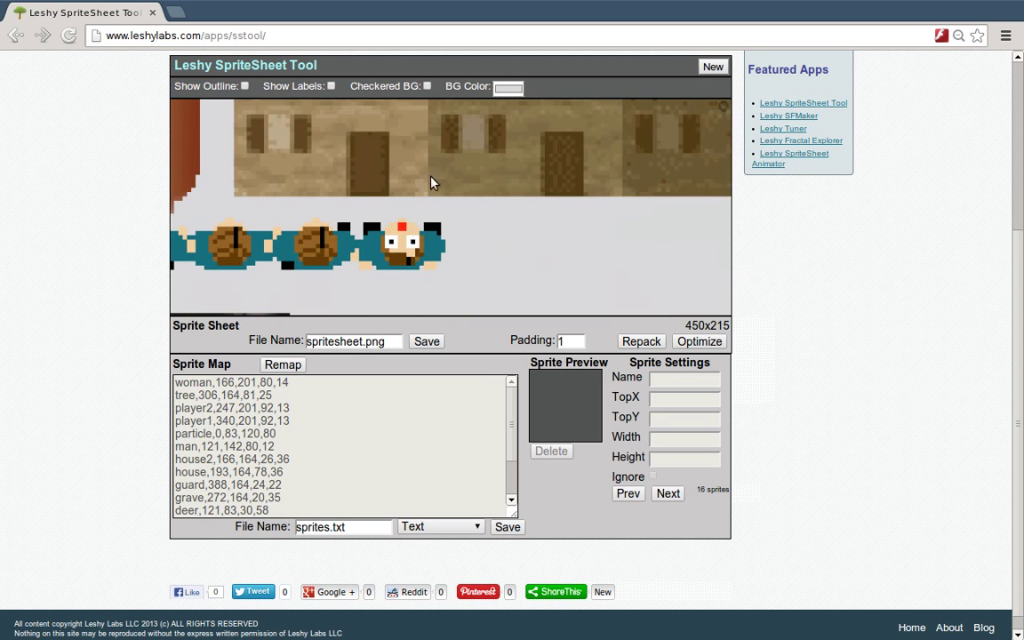
scroll(418, 209, up, 2)
scroll(428, 201, down, 4)
scroll(355, 200, up, 3)
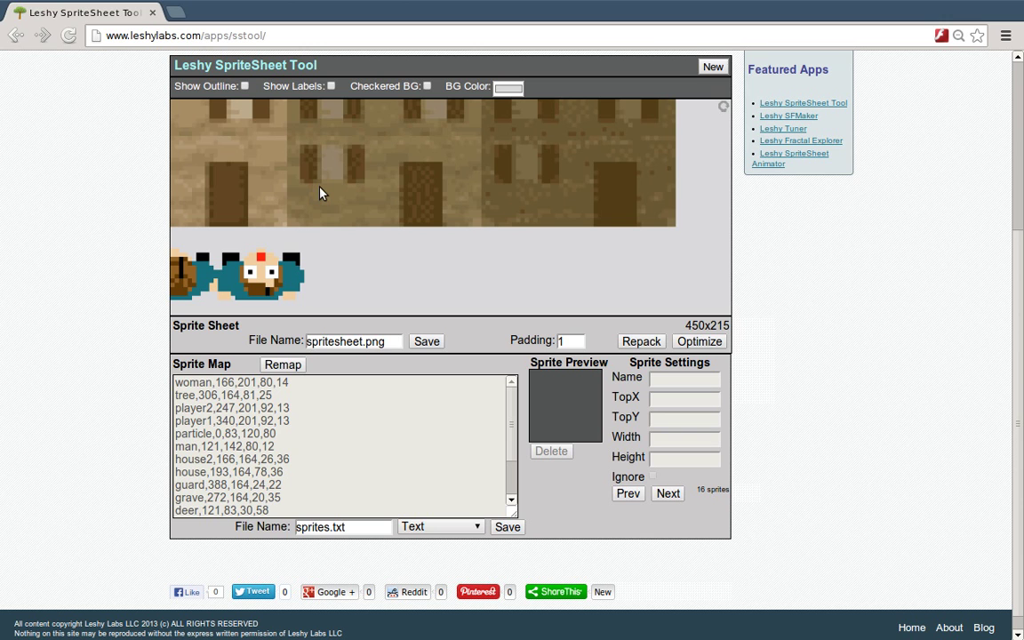
click(721, 109)
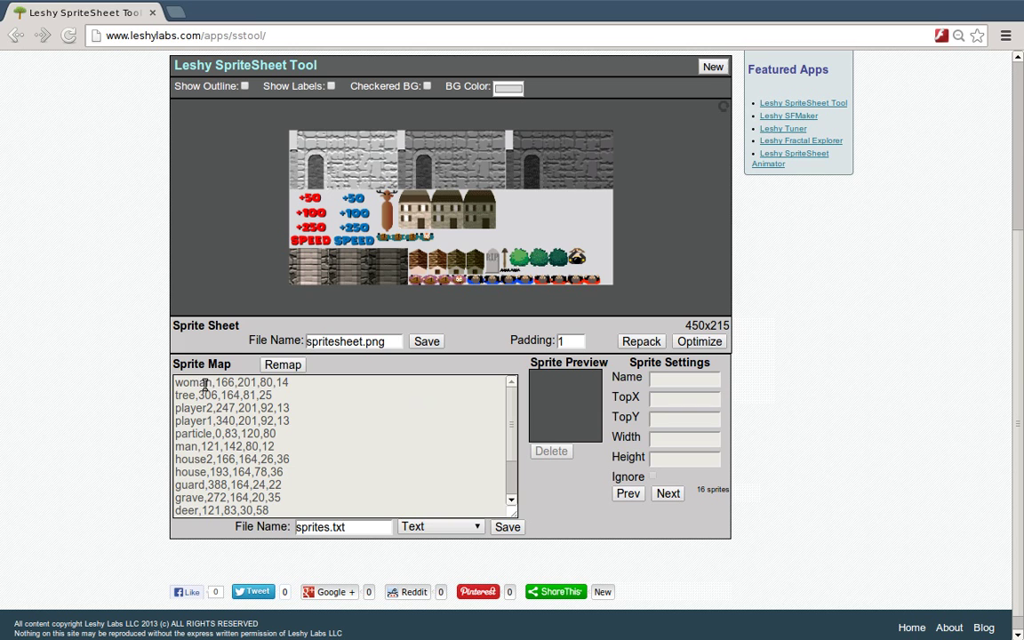
Show the export format choices for the sprites.txt sprite map
click(467, 526)
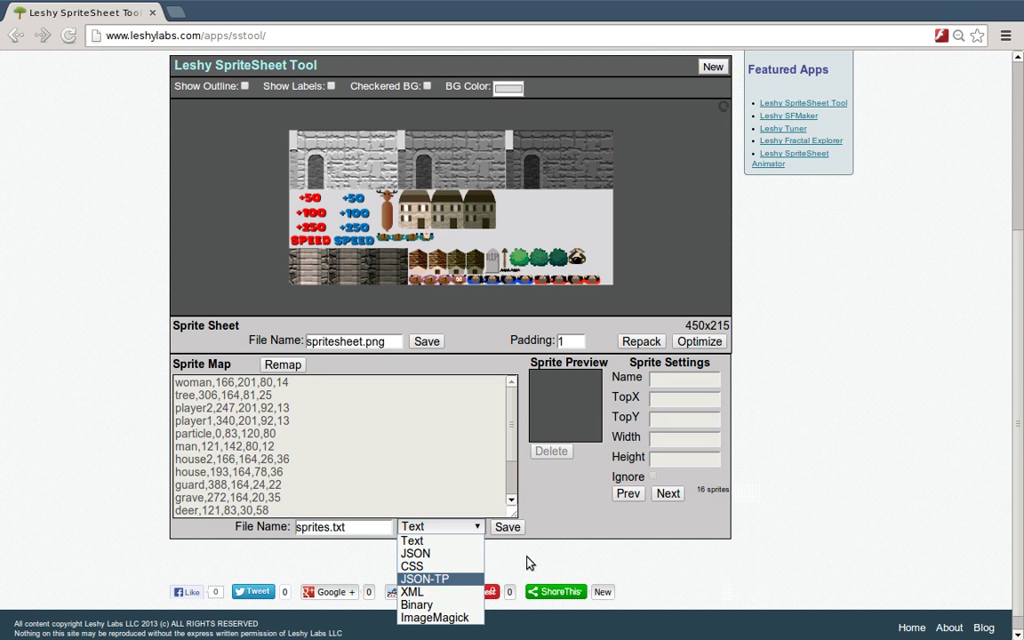
Set the sprite map format to CSS so it exports as sprites.css
click(480, 528)
click(447, 528)
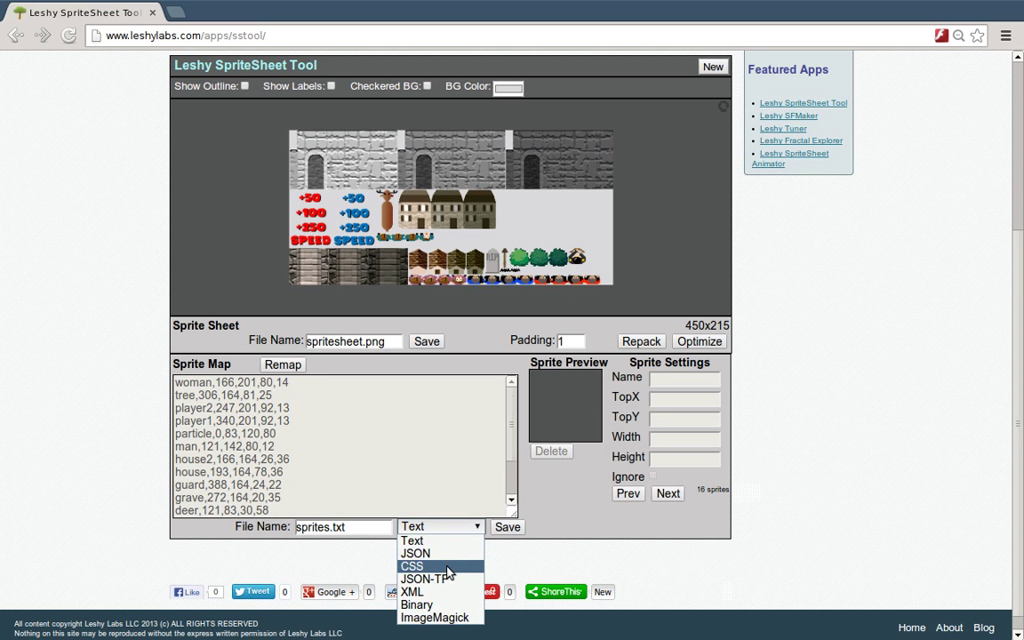
click(416, 566)
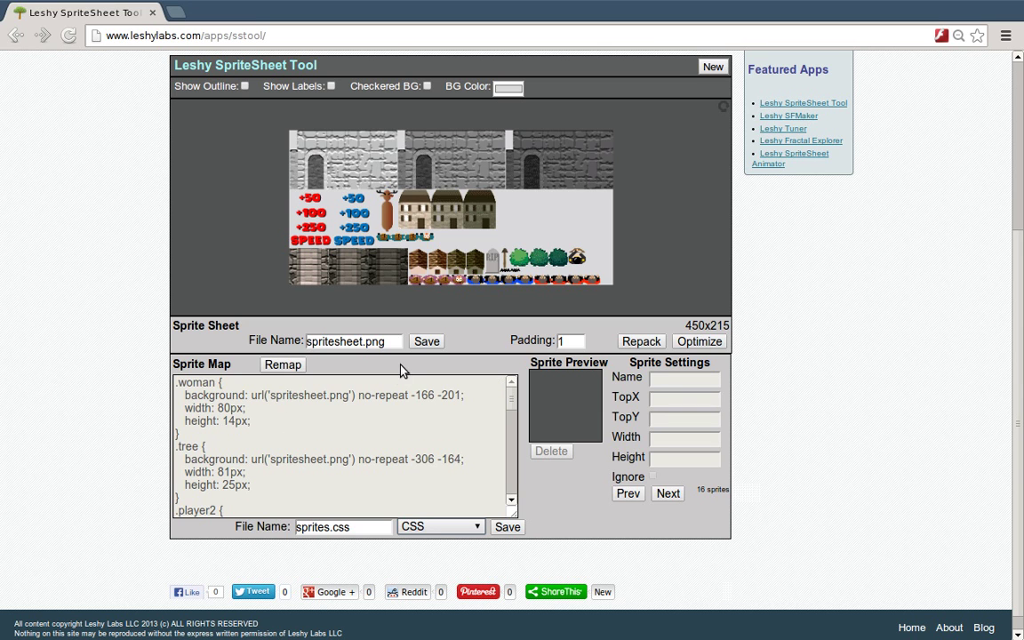
click(445, 529)
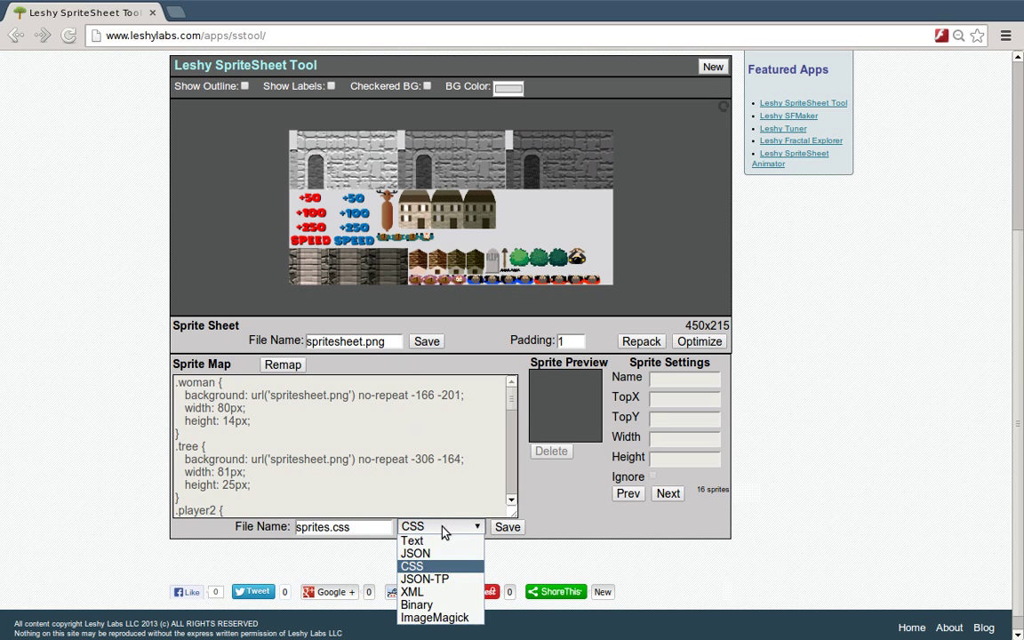
Switch the sprite map format to ImageMagick, producing the convert script sprites.sh
click(433, 622)
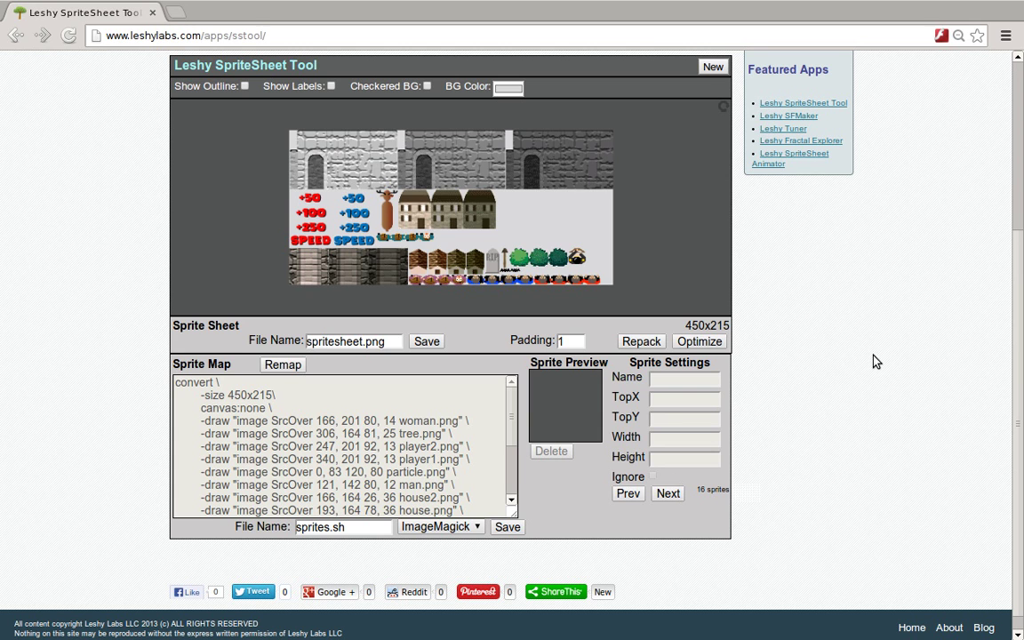
Start a new sheet from the 694x372 platformer PNG and select it as one sprite
click(713, 67)
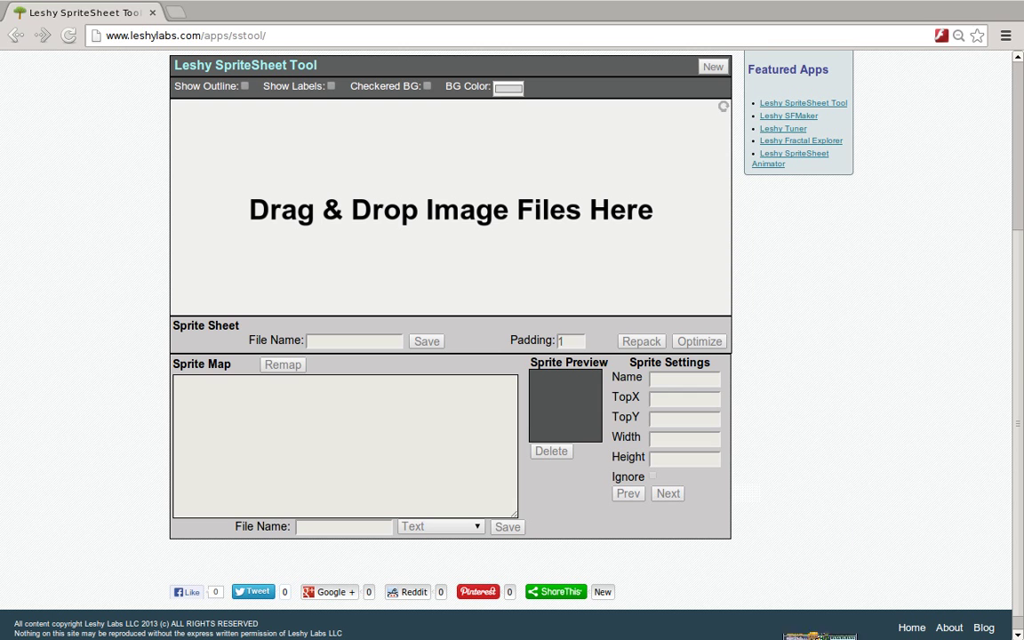
drag(729, 394, 460, 197)
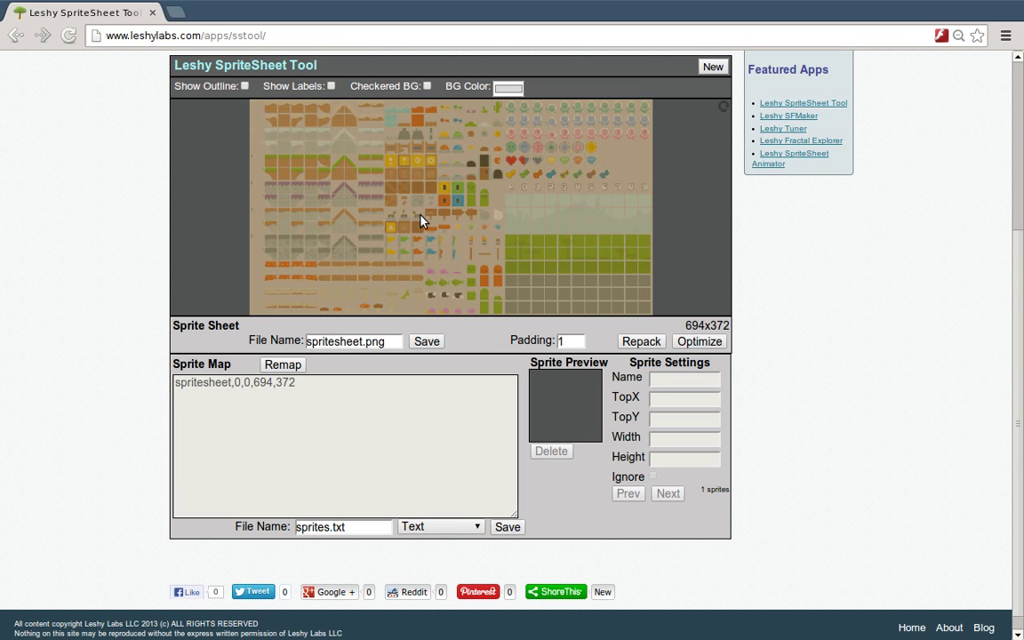
scroll(388, 222, up, 5)
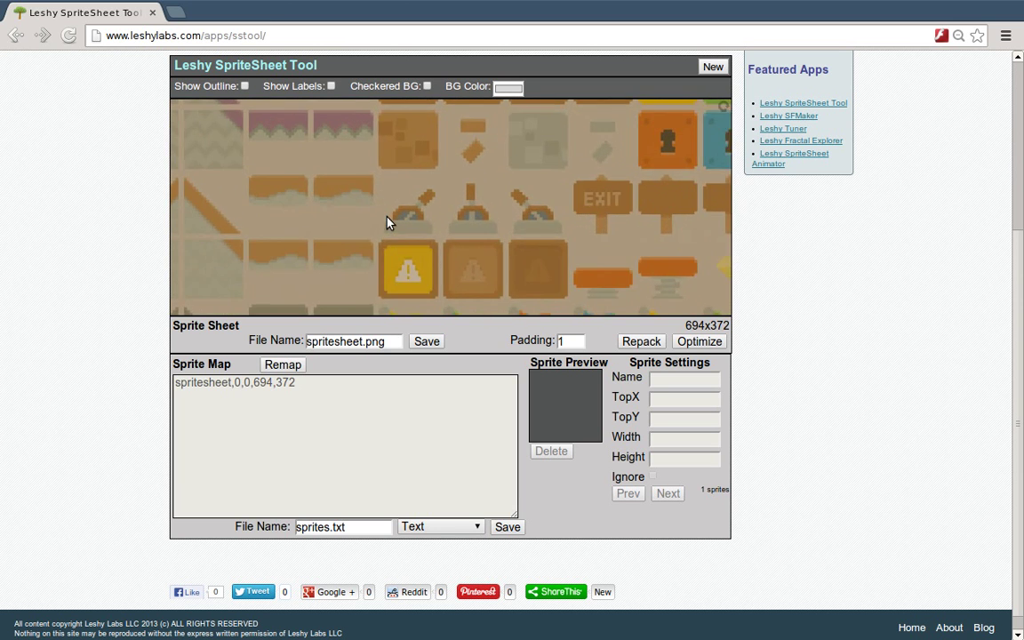
scroll(428, 222, up, 3)
scroll(469, 221, down, 6)
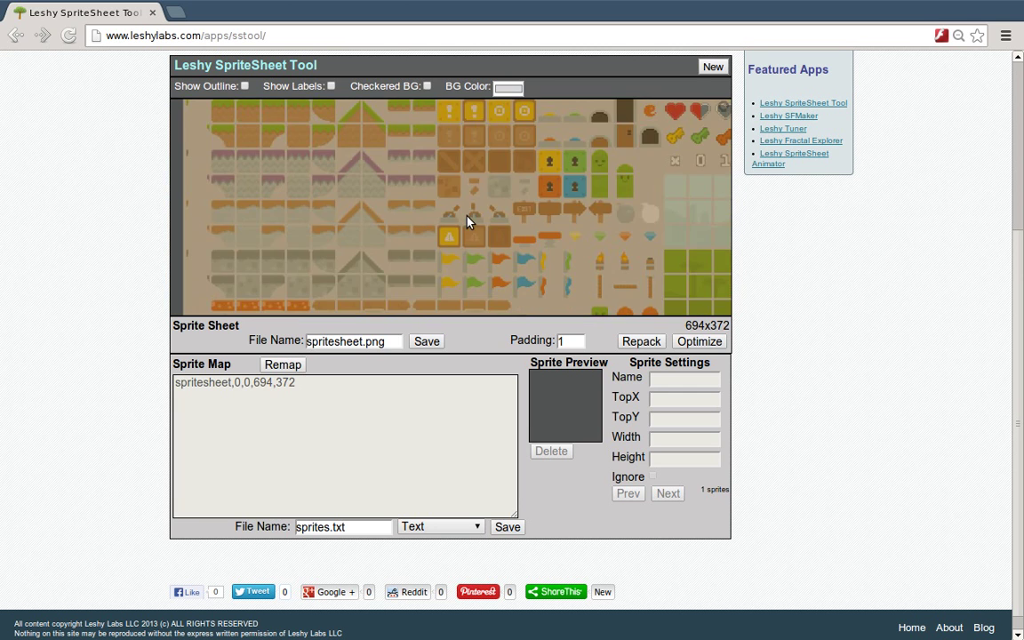
scroll(481, 221, down, 4)
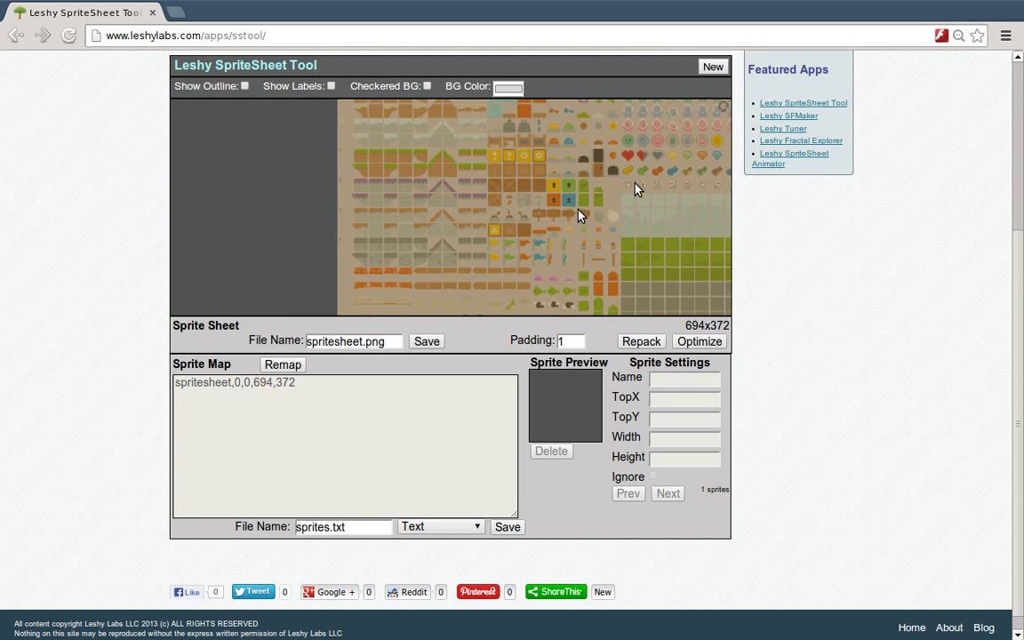
click(519, 185)
scroll(400, 167, up, 2)
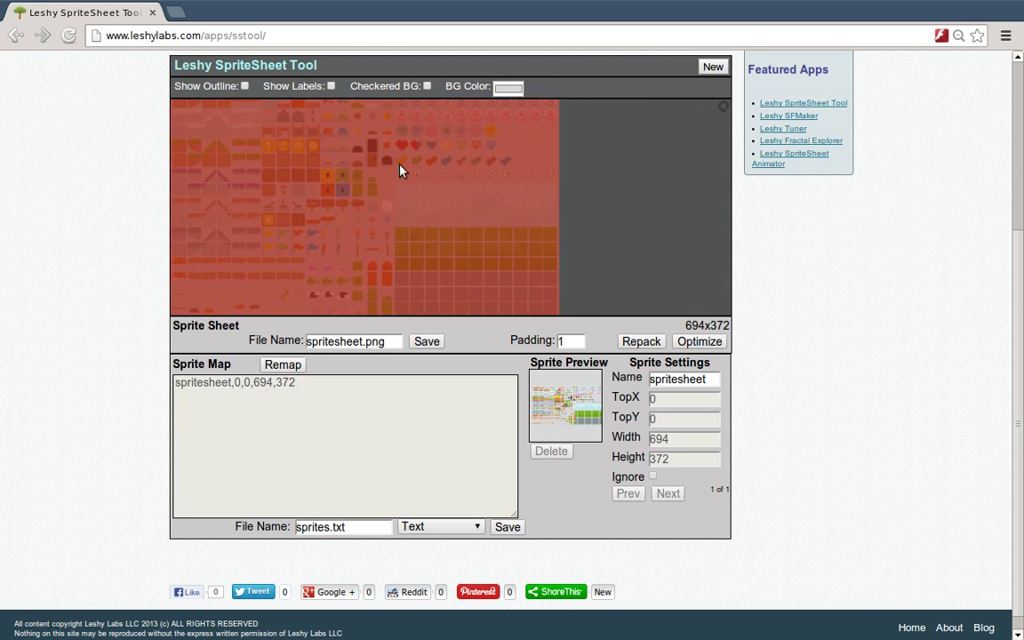
scroll(553, 224, down, 5)
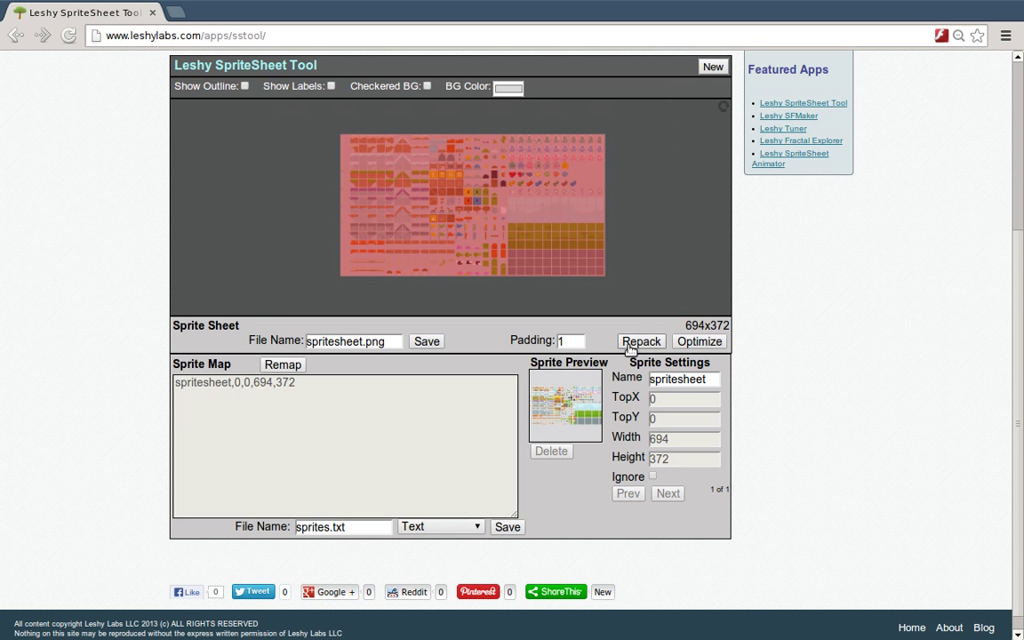
scroll(726, 105, up, 3)
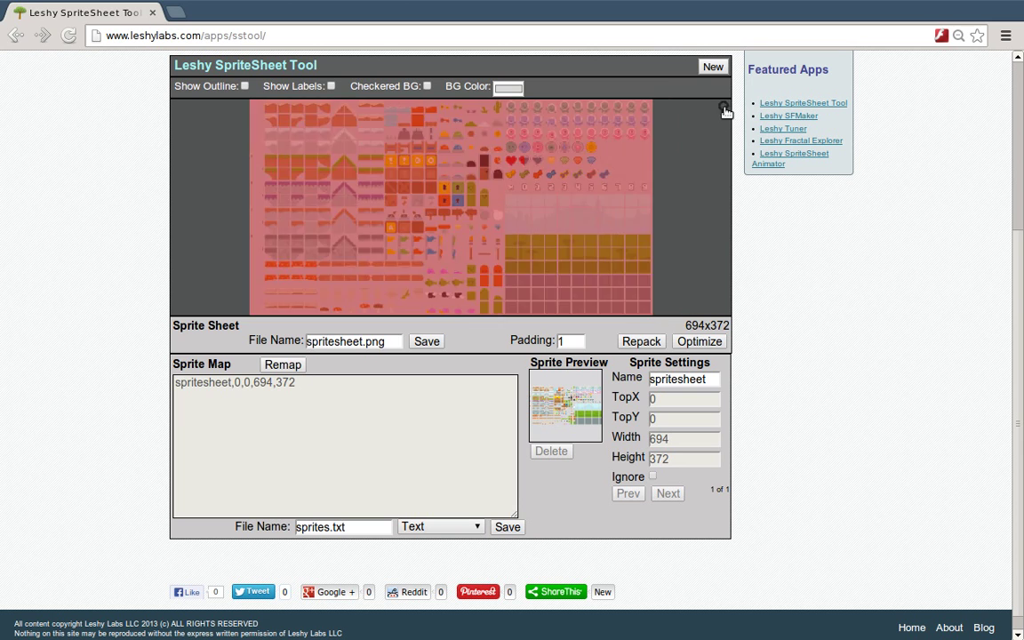
Remap the platformer sheet into 463 sprites and inspect the key and EXIT sign sprites
click(276, 365)
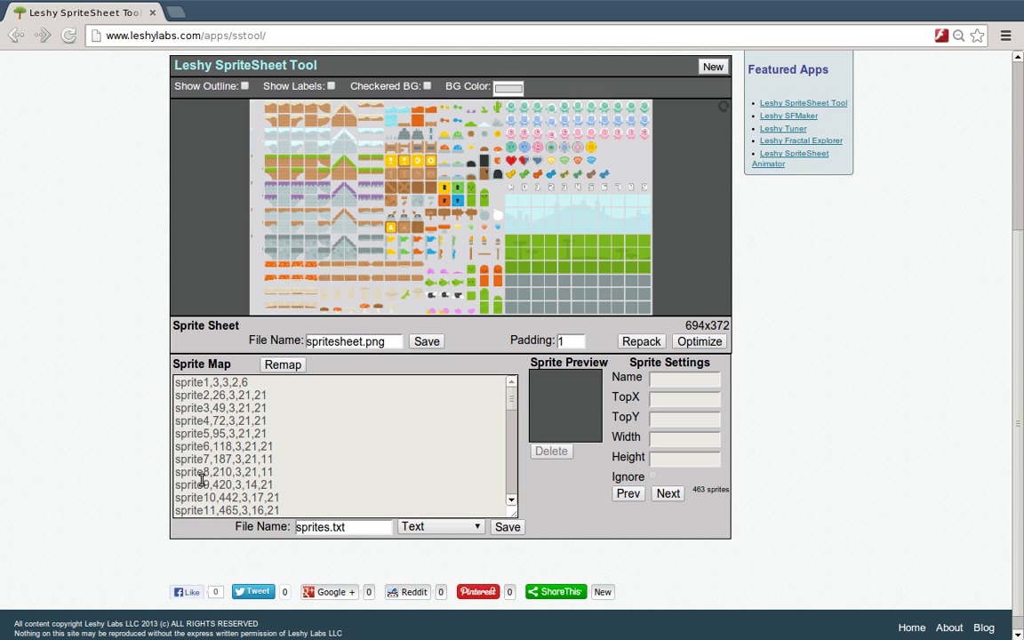
click(512, 176)
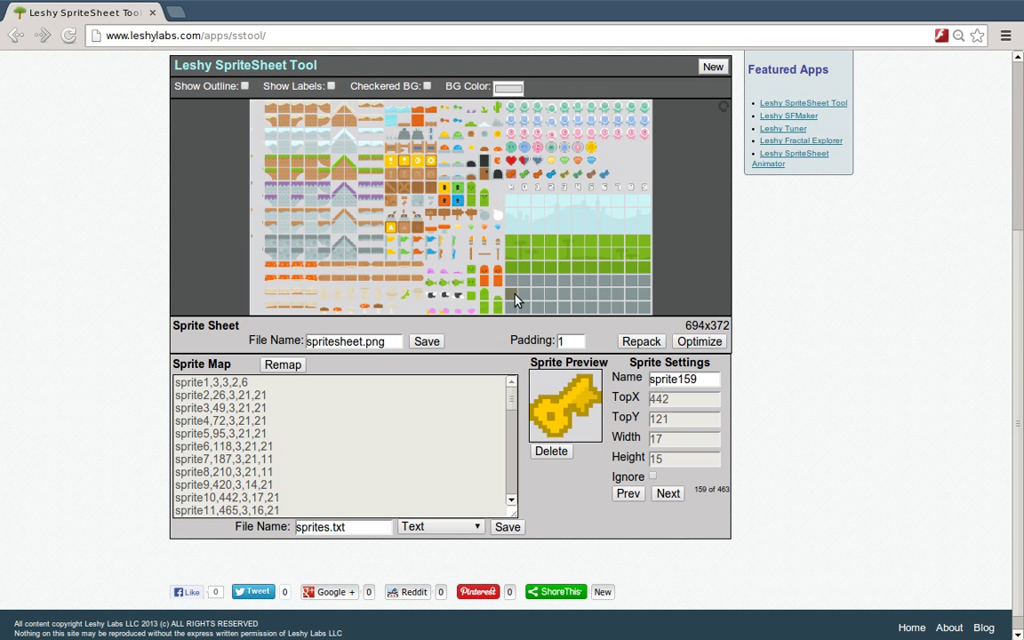
click(430, 214)
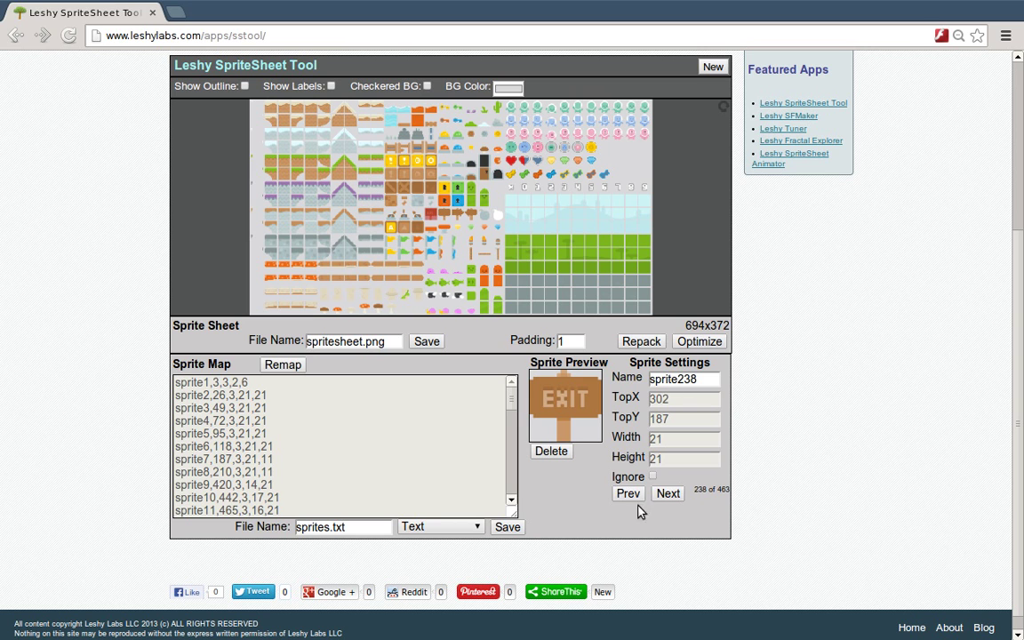
Step through several following sprites' settings, then select the light-blue sky tile sprite
click(666, 494)
click(667, 496)
click(668, 494)
click(668, 494)
click(667, 495)
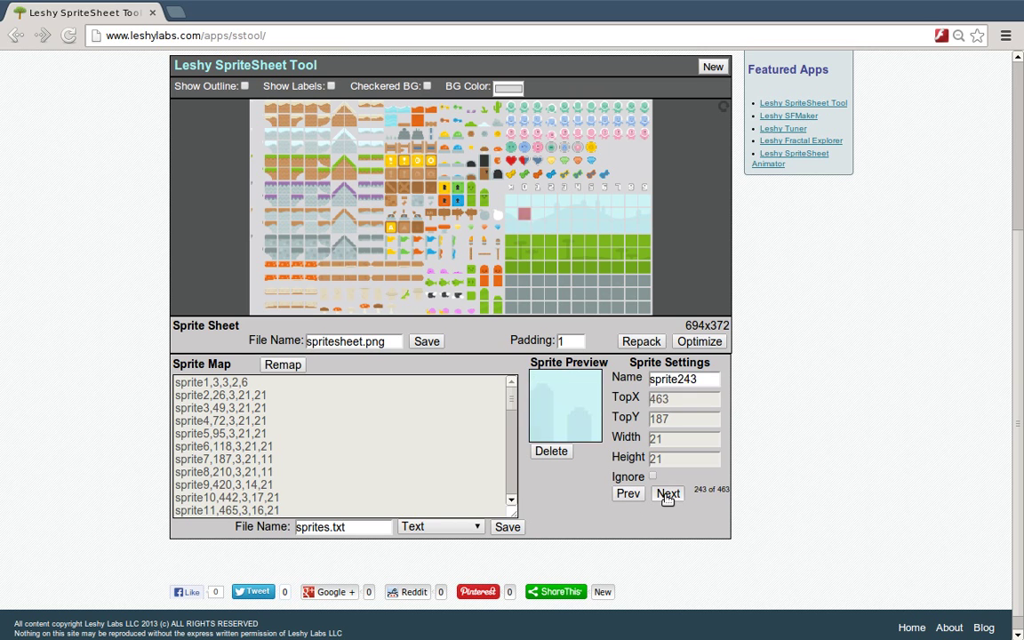
click(668, 495)
click(668, 494)
click(667, 495)
click(667, 494)
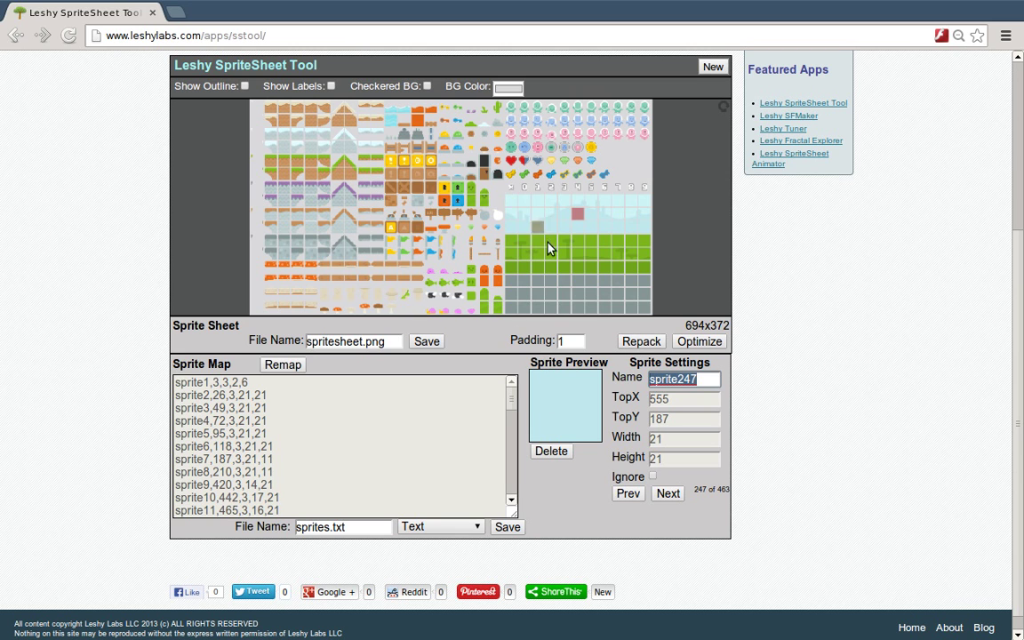
click(515, 204)
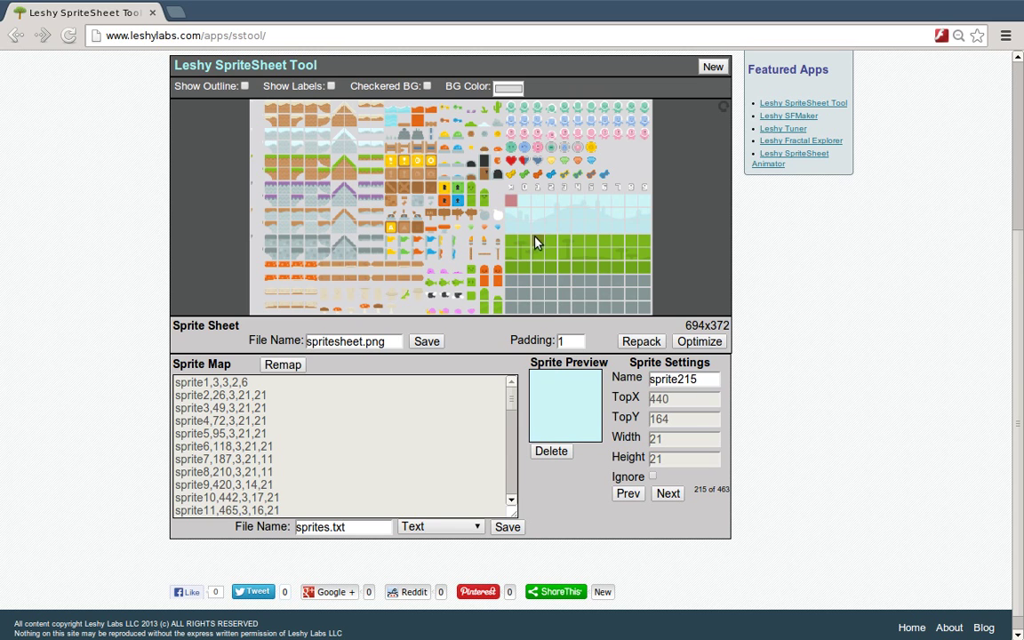
Join the lower-right sky and tiles into one 251x205 sprite and delete it, leaving 364
shift+click(647, 310)
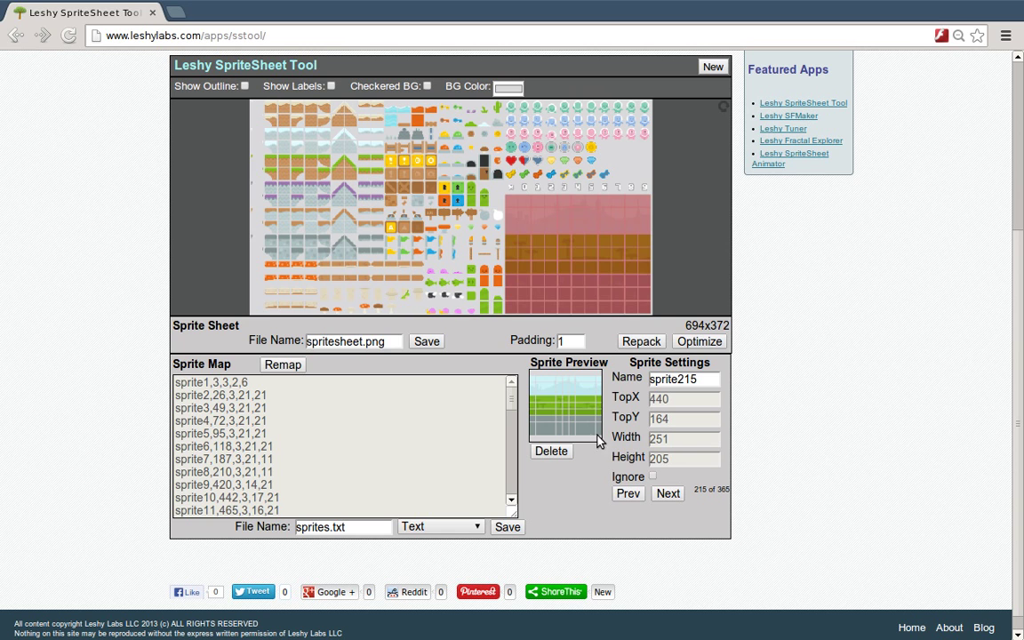
click(551, 451)
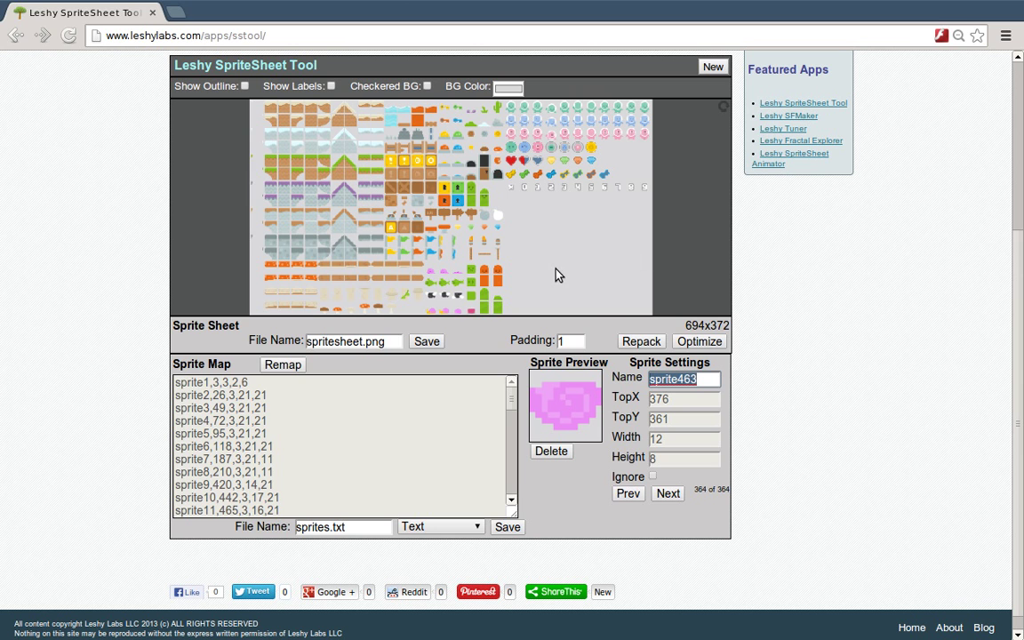
Repack then optimize the sprites into a 362x356 sheet with updated sprites.txt coordinates
click(623, 345)
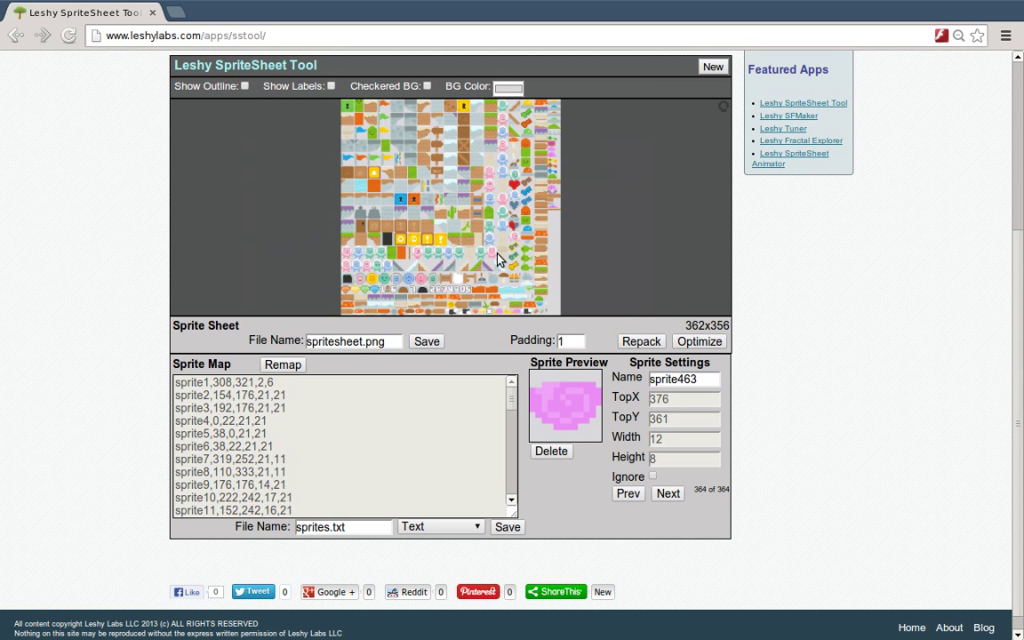
click(695, 345)
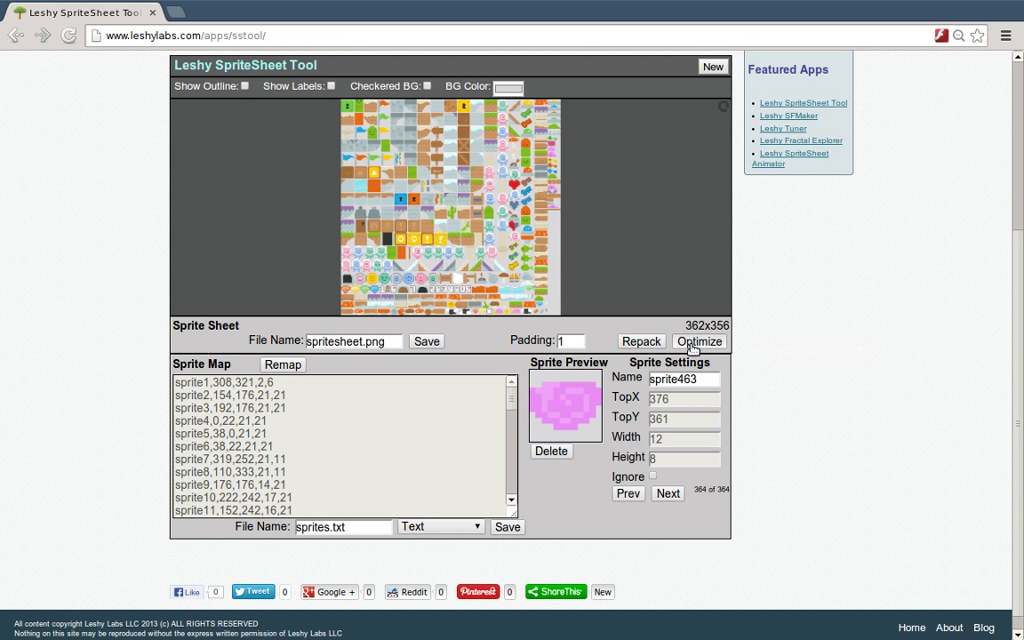